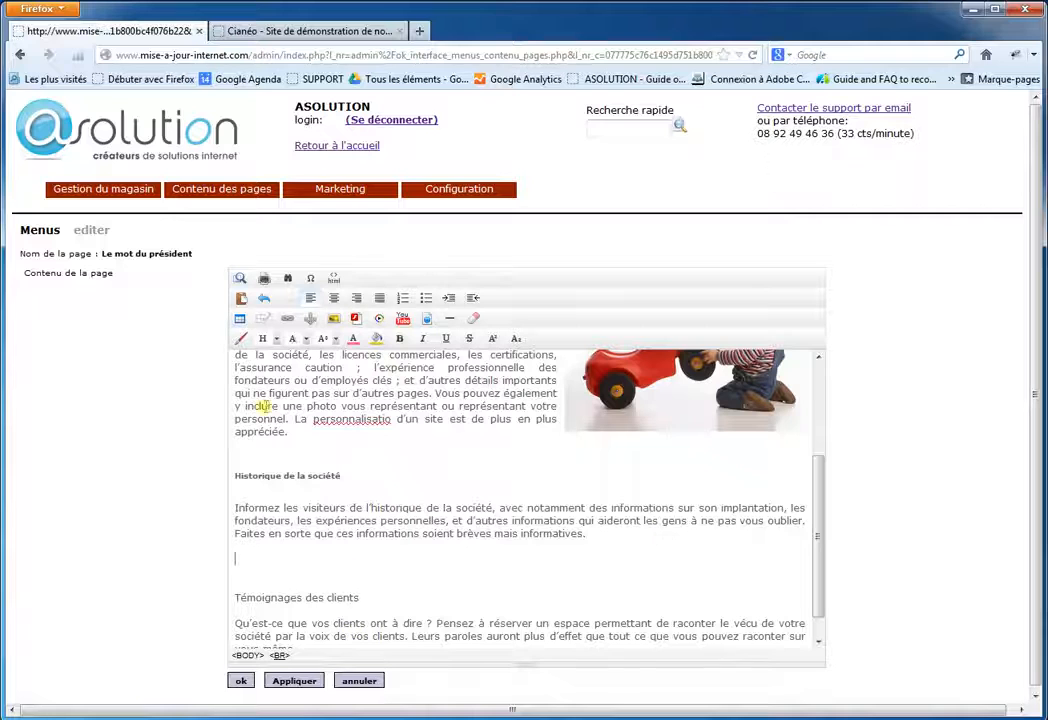
Step: Insert a 3 x 3 table below the "Historique de la société" paragraph and view its Taille options
{"action": "left_click", "coordinate": [242, 320]}
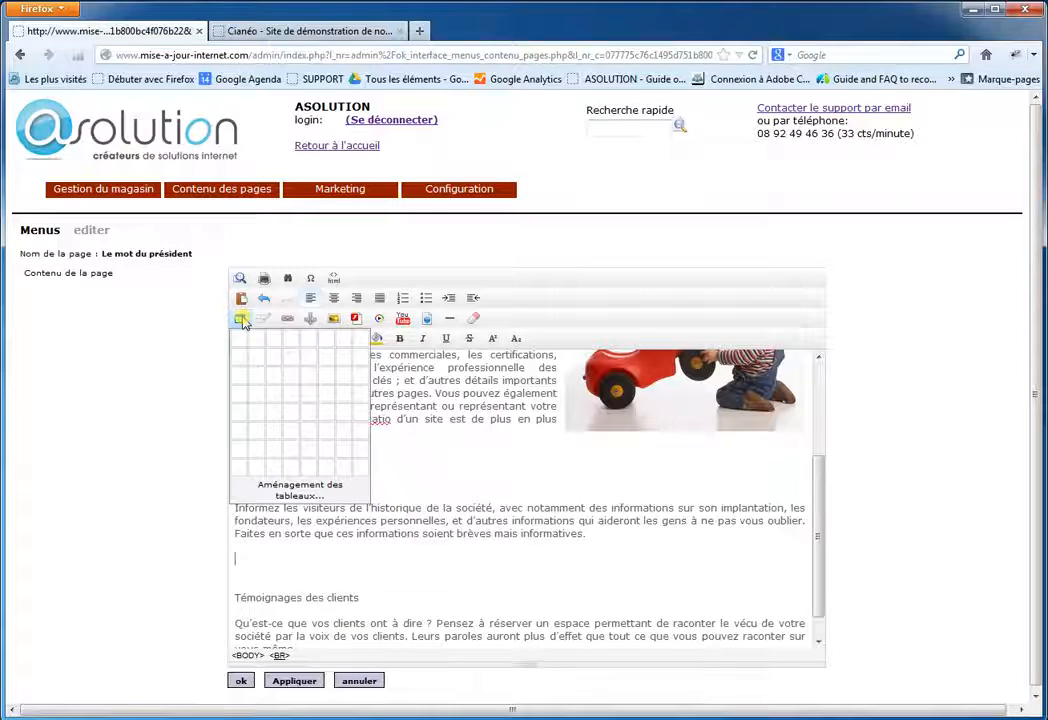
{"action": "left_click", "coordinate": [278, 377]}
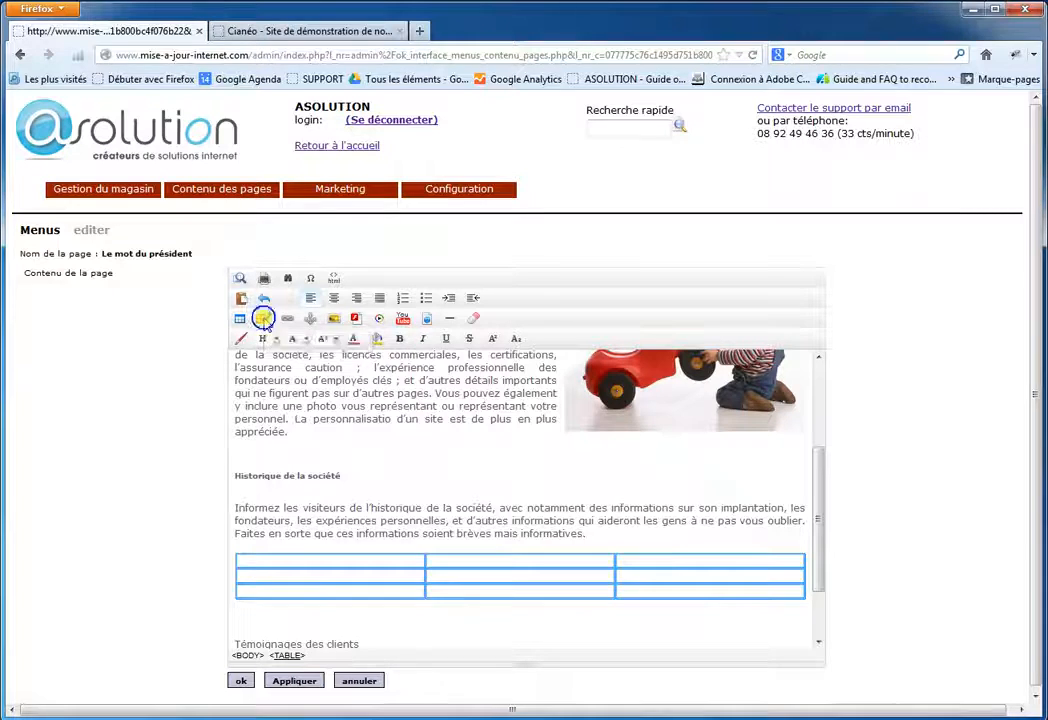
{"action": "left_click", "coordinate": [265, 322]}
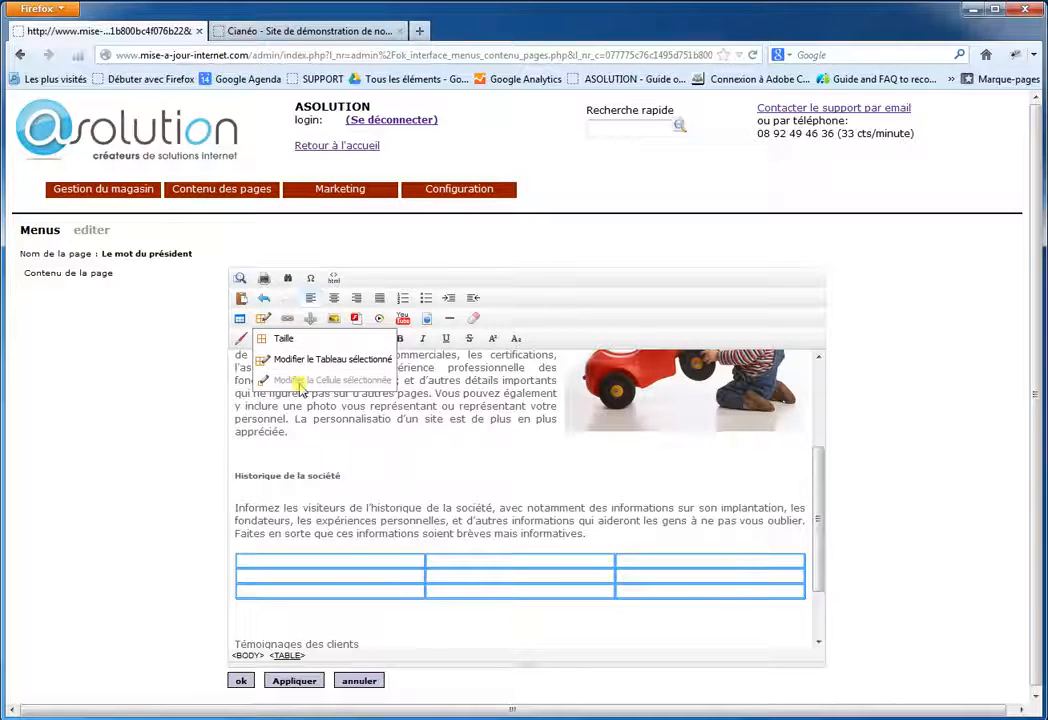
{"action": "left_click", "coordinate": [285, 341]}
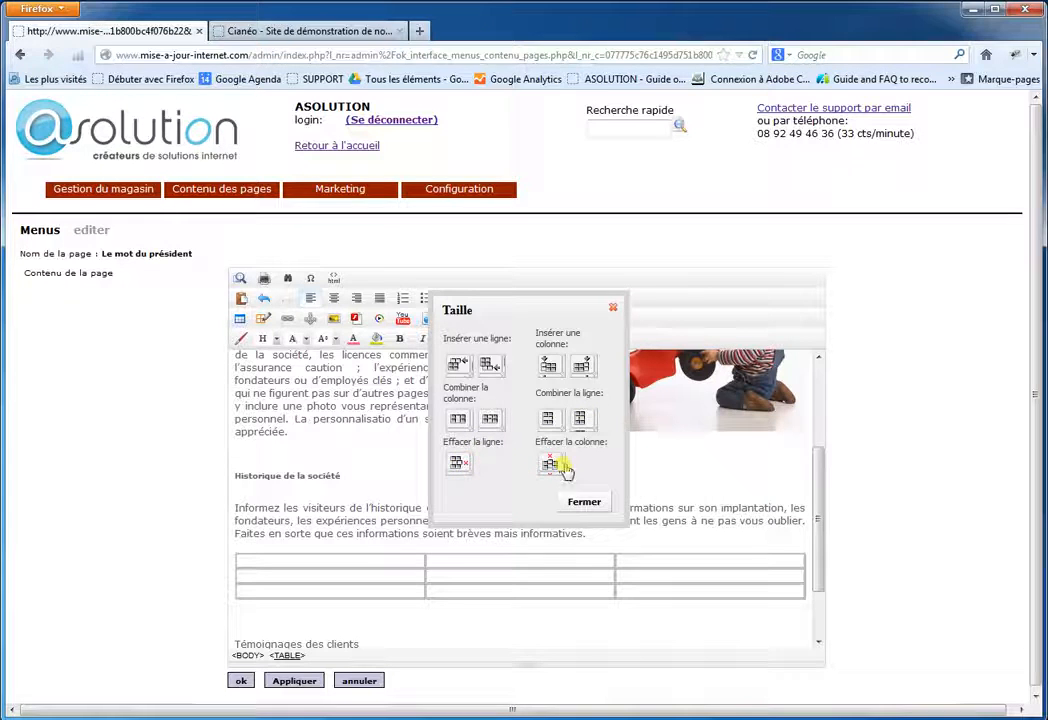
{"action": "left_click", "coordinate": [584, 502]}
Step: Fix the width of the new table at 50 percent in its table properties
{"action": "left_click", "coordinate": [494, 568]}
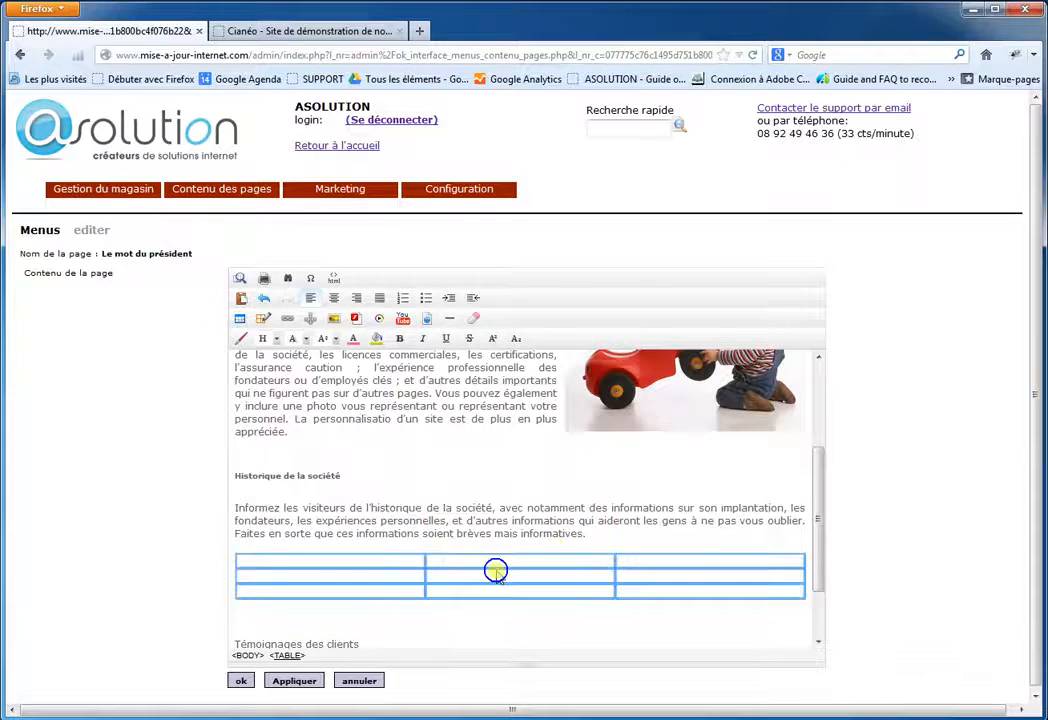
{"action": "left_click", "coordinate": [263, 318]}
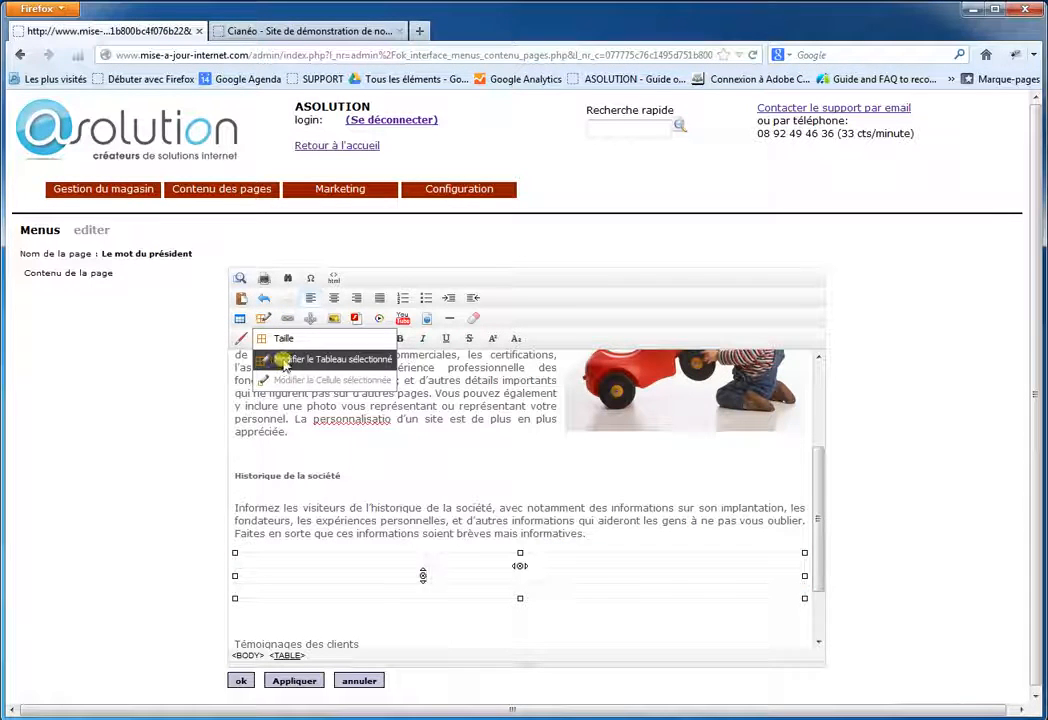
{"action": "left_click", "coordinate": [284, 362]}
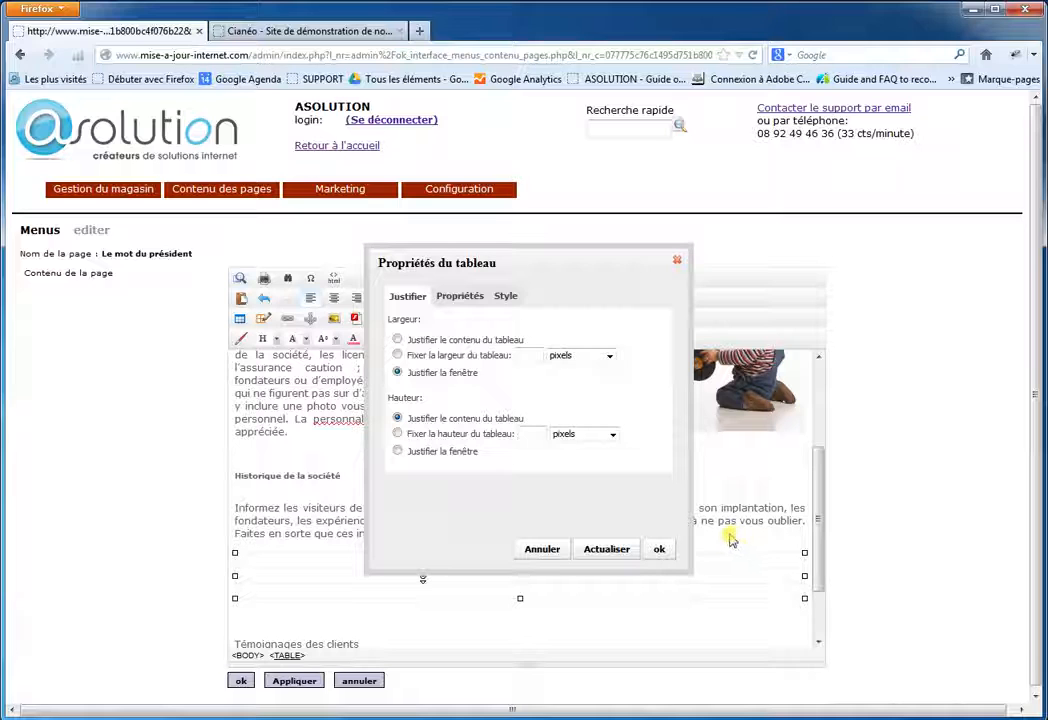
{"action": "left_click", "coordinate": [398, 355]}
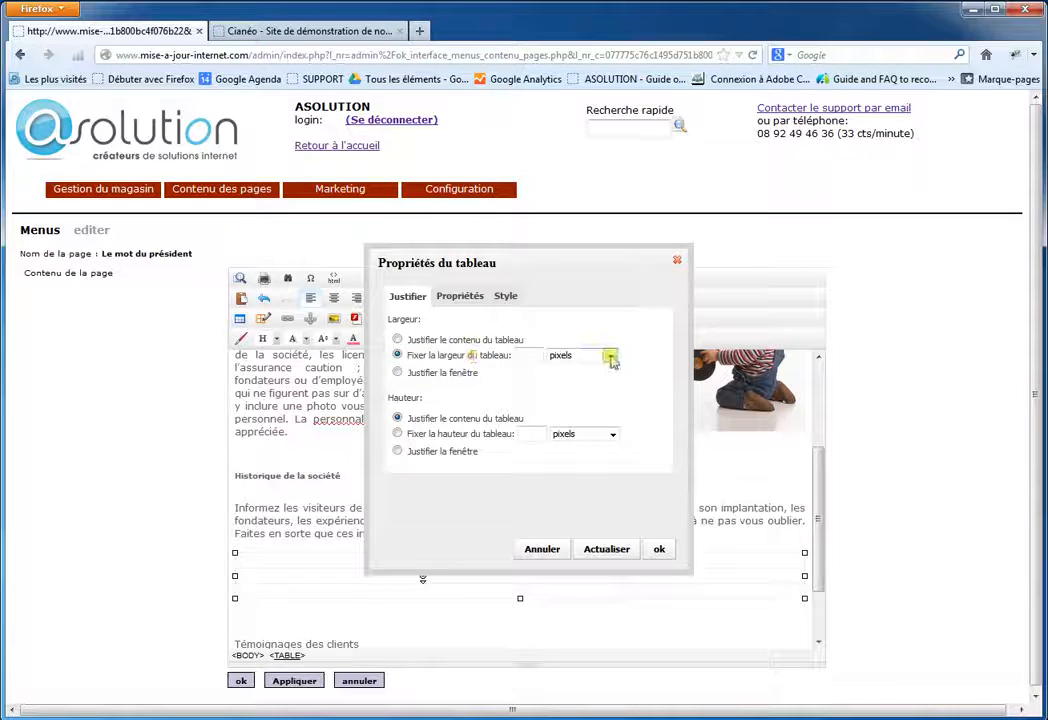
{"action": "left_click", "coordinate": [609, 356]}
{"action": "left_click", "coordinate": [603, 379]}
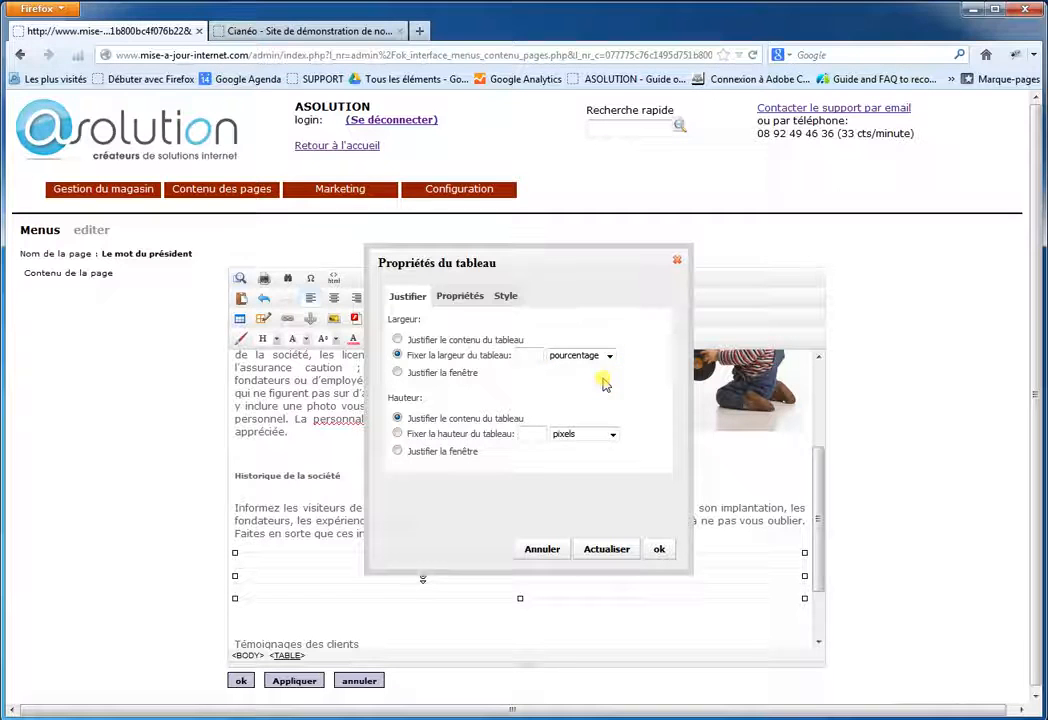
{"action": "left_click", "coordinate": [527, 355]}
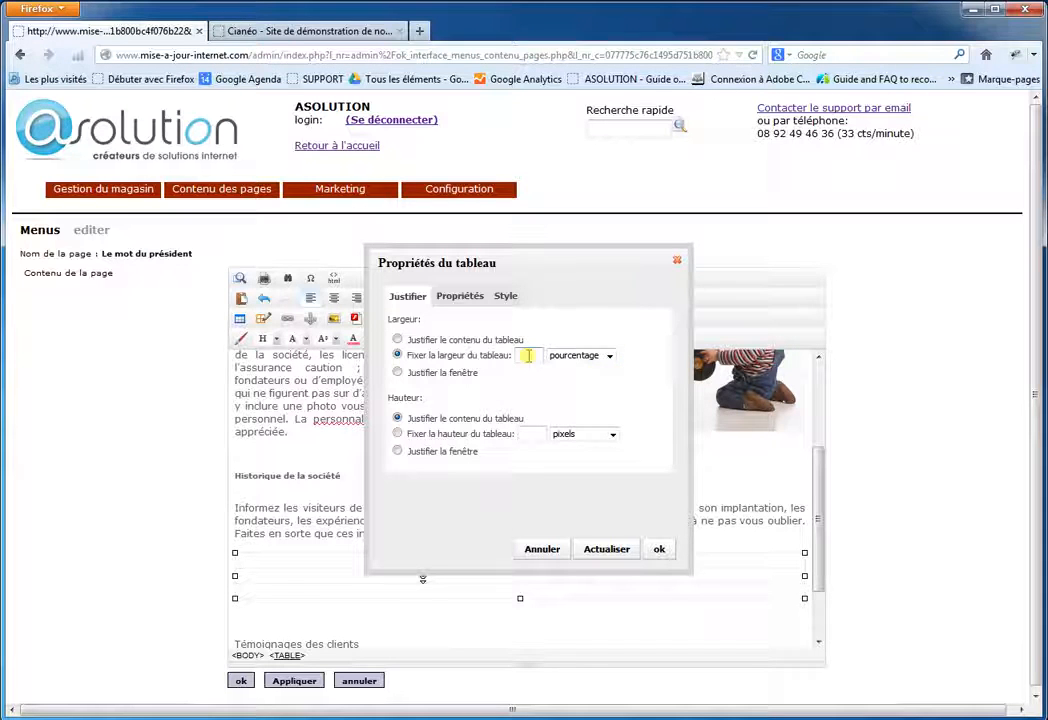
{"action": "type", "text": "50"}
Step: Give the table 1px borders, a light grey background and centre alignment, and apply the table properties
{"action": "left_click", "coordinate": [454, 300]}
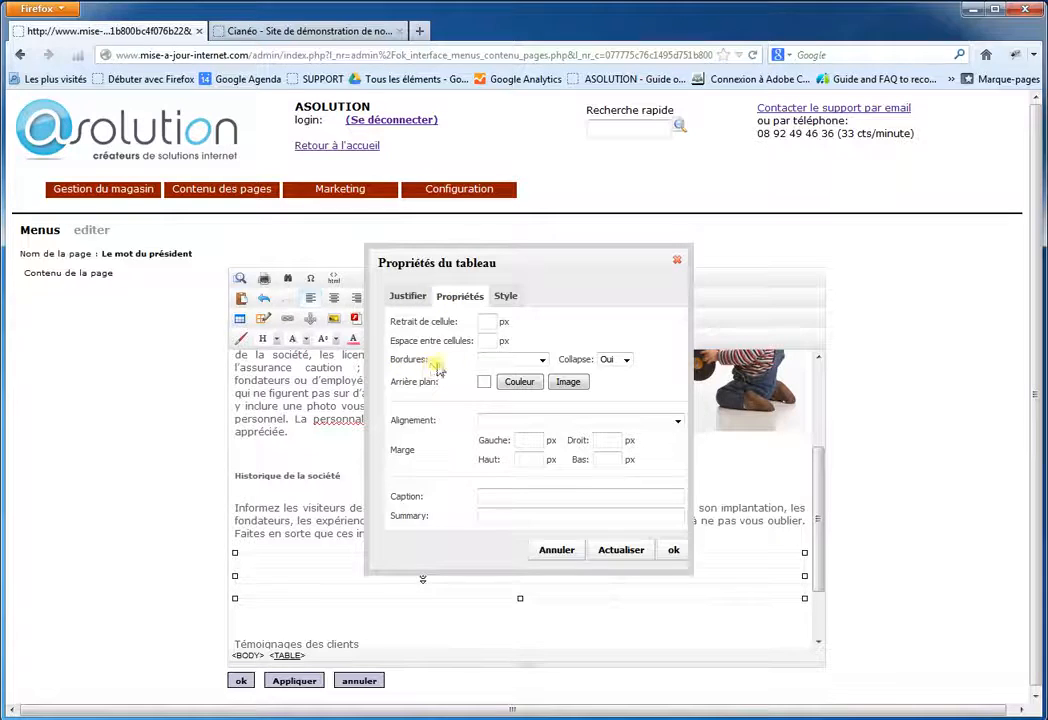
{"action": "left_click", "coordinate": [512, 362]}
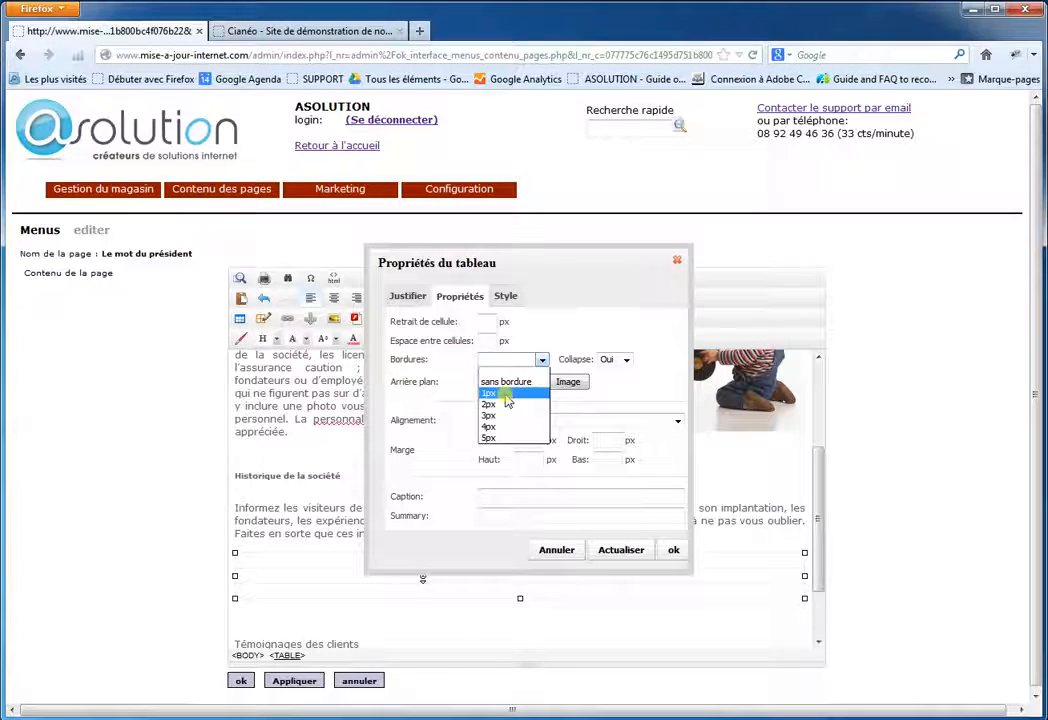
{"action": "left_click", "coordinate": [506, 396]}
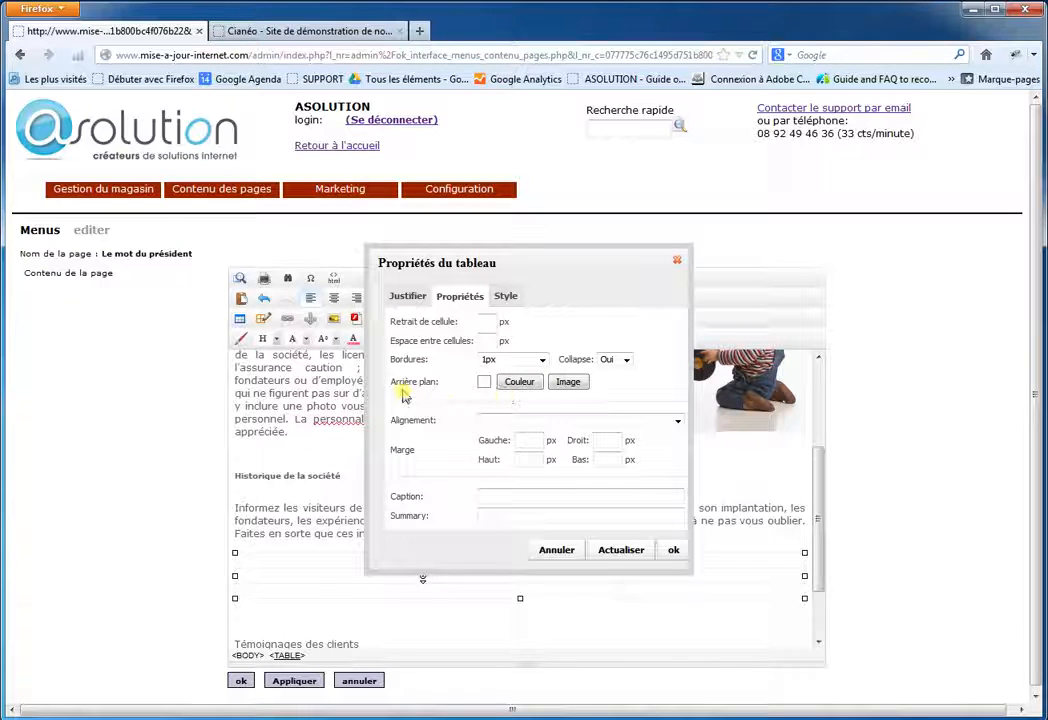
{"action": "left_click", "coordinate": [519, 381]}
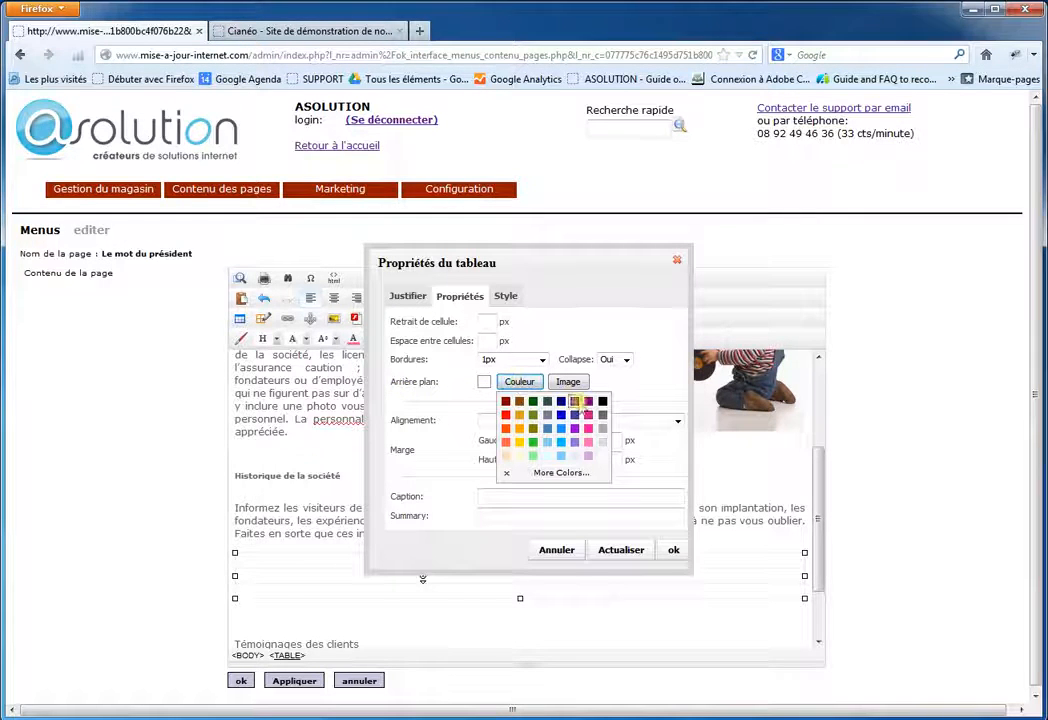
{"action": "left_click", "coordinate": [602, 443]}
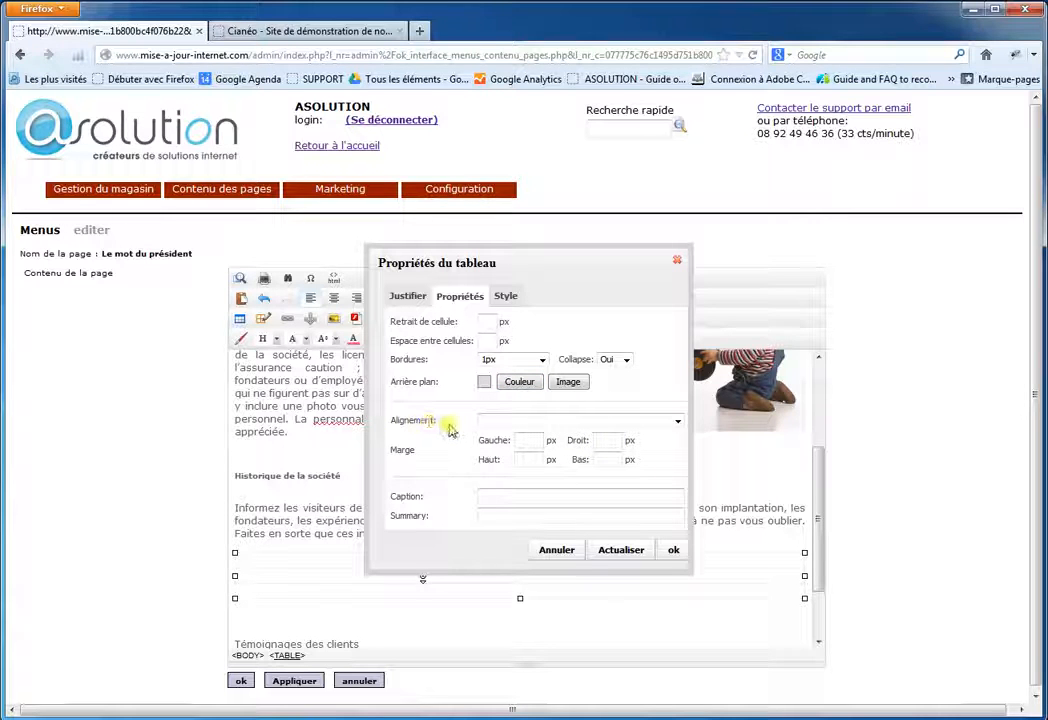
{"action": "left_click", "coordinate": [505, 420]}
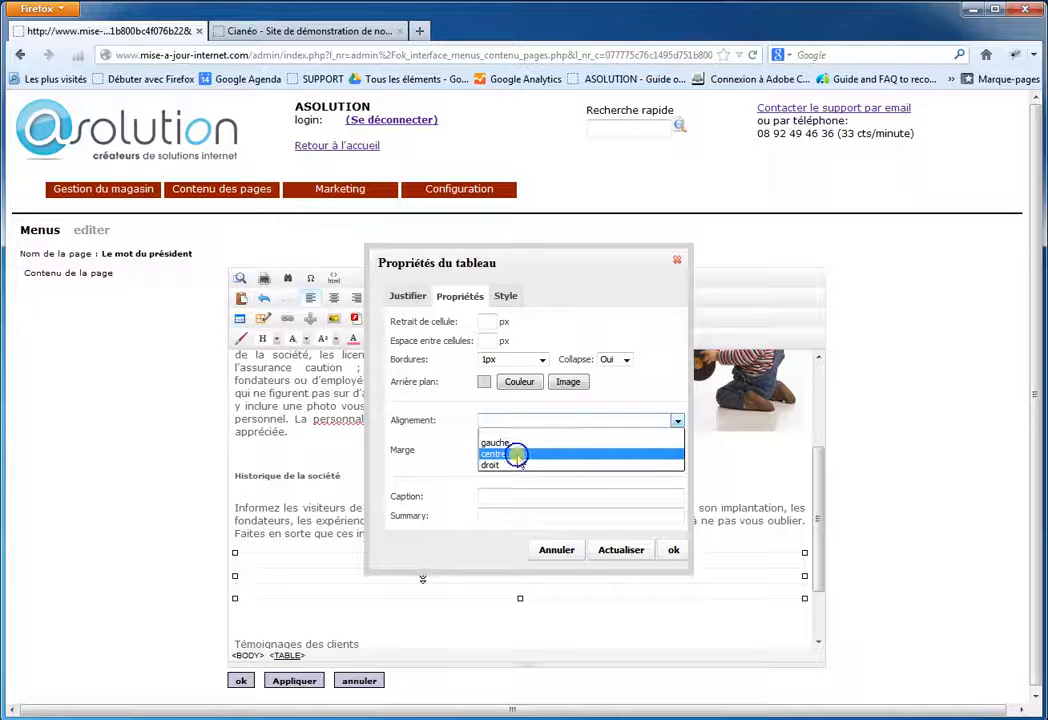
{"action": "left_click", "coordinate": [519, 458]}
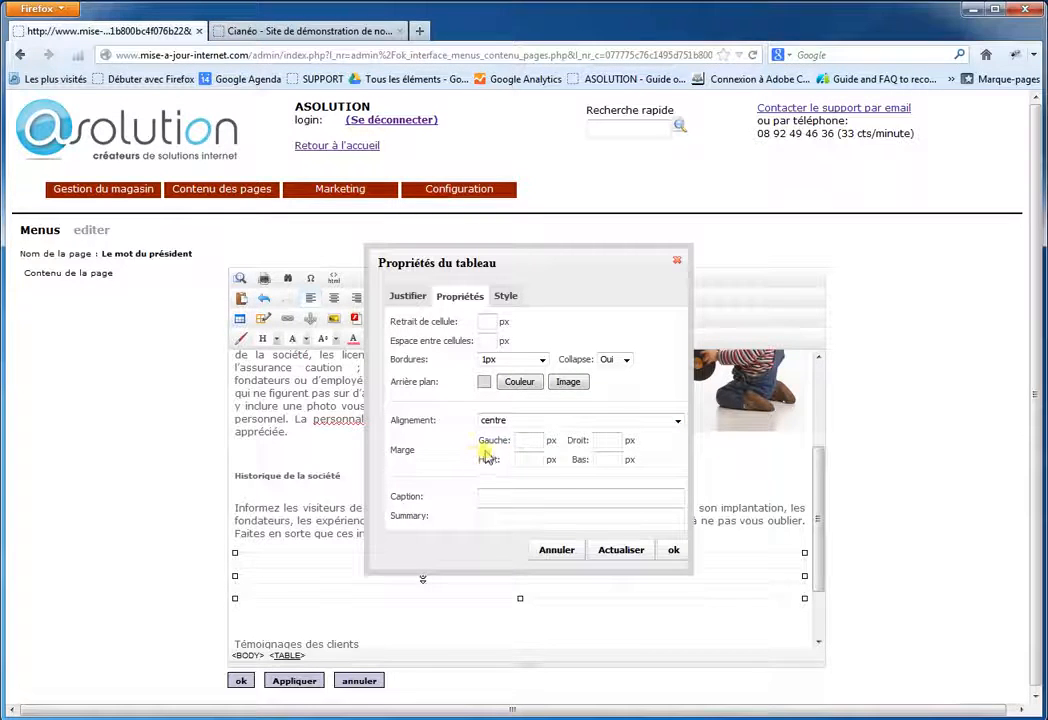
{"action": "left_click", "coordinate": [673, 552]}
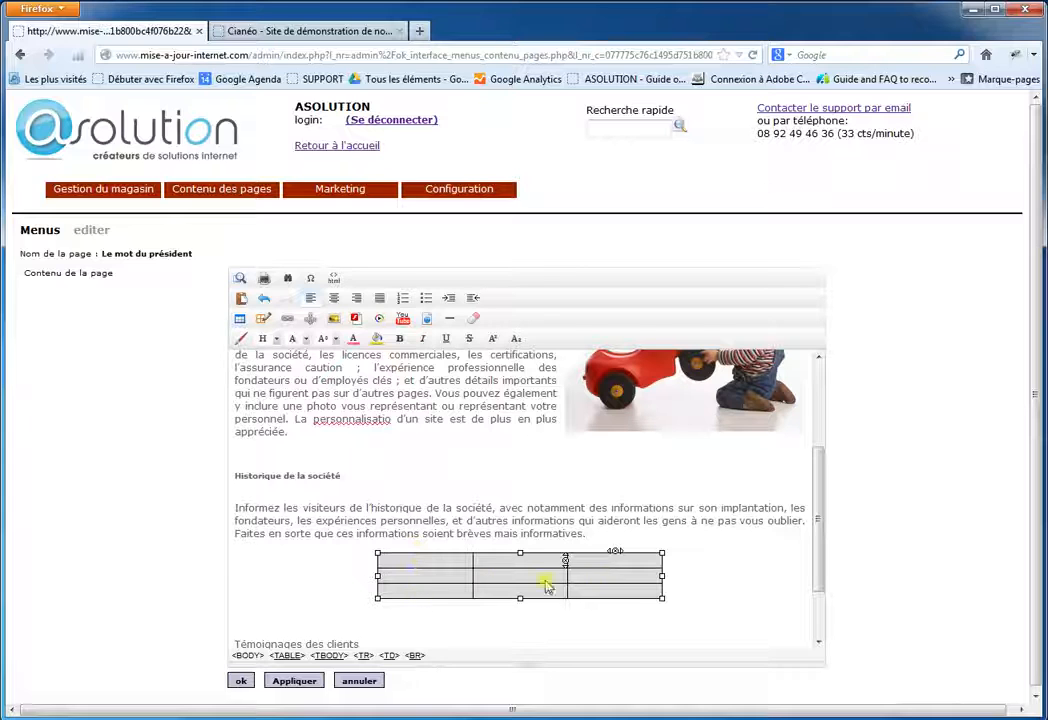
{"action": "left_click", "coordinate": [437, 561]}
{"action": "left_click", "coordinate": [421, 577]}
{"action": "left_click", "coordinate": [413, 592]}
Step: Fix the cell width at 20 percent for the table's entire first column, using the Colonne courante option
{"action": "left_click", "coordinate": [402, 576]}
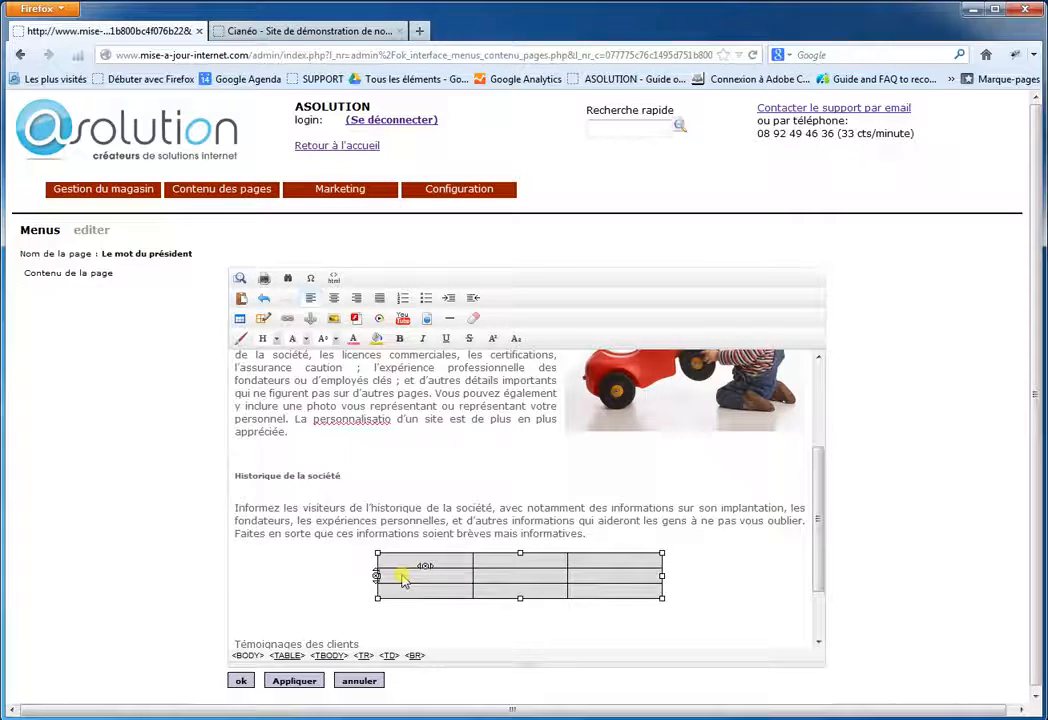
{"action": "left_click", "coordinate": [266, 318]}
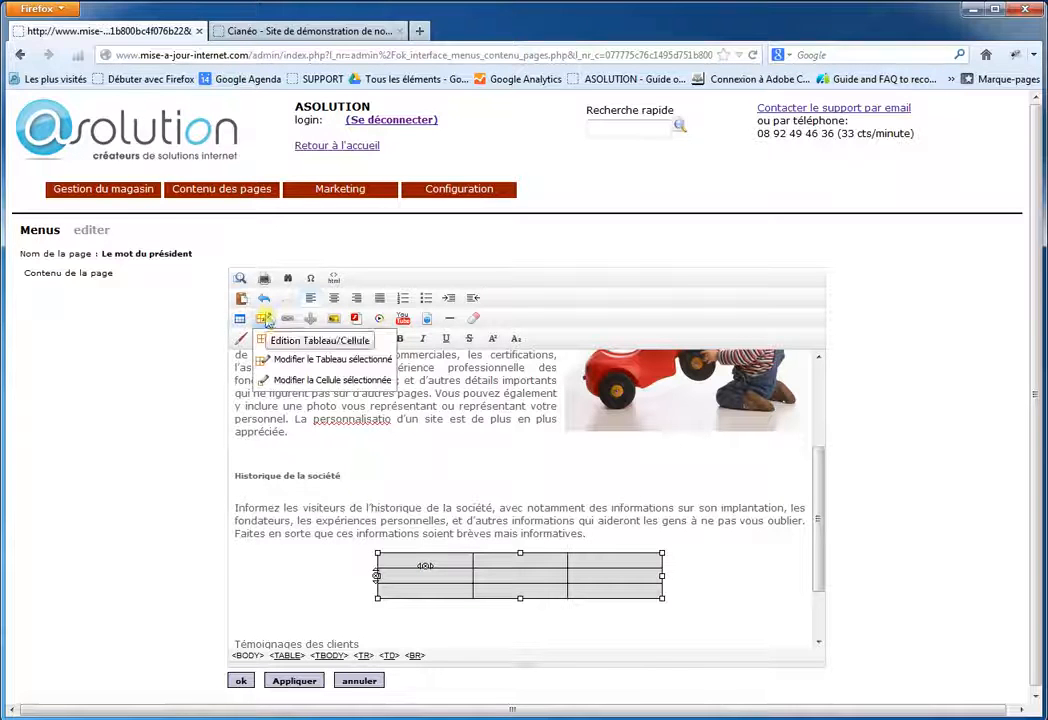
{"action": "left_click", "coordinate": [287, 383]}
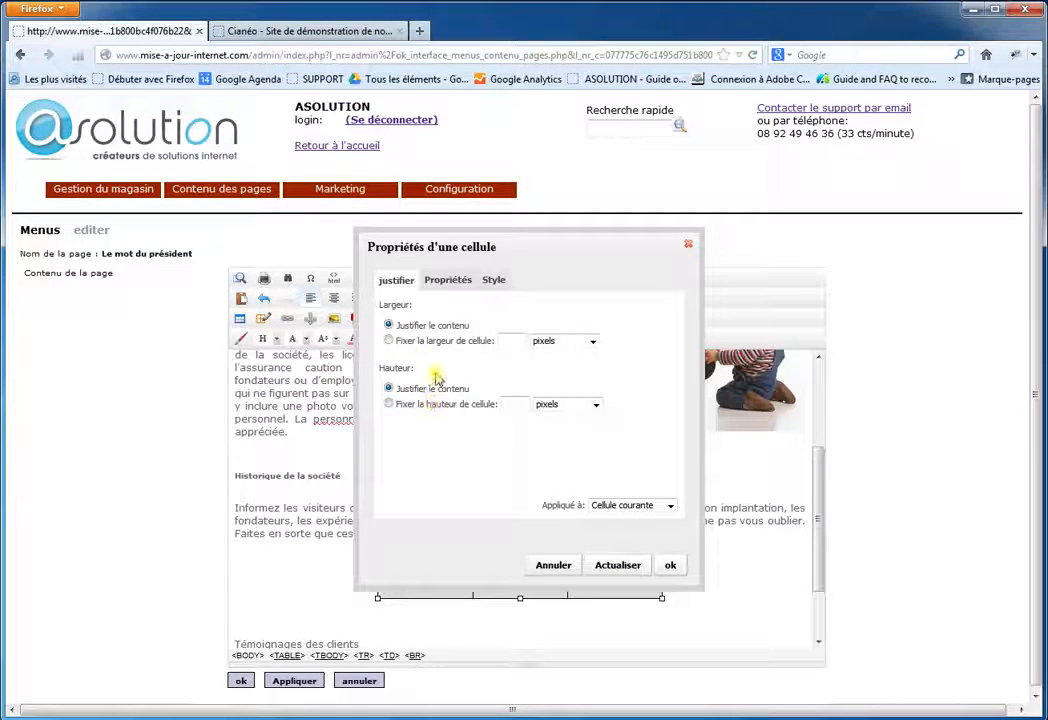
{"action": "left_click", "coordinate": [390, 341]}
{"action": "left_click", "coordinate": [590, 341]}
{"action": "left_click", "coordinate": [552, 364]}
{"action": "left_click", "coordinate": [507, 341]}
{"action": "type", "text": "20"}
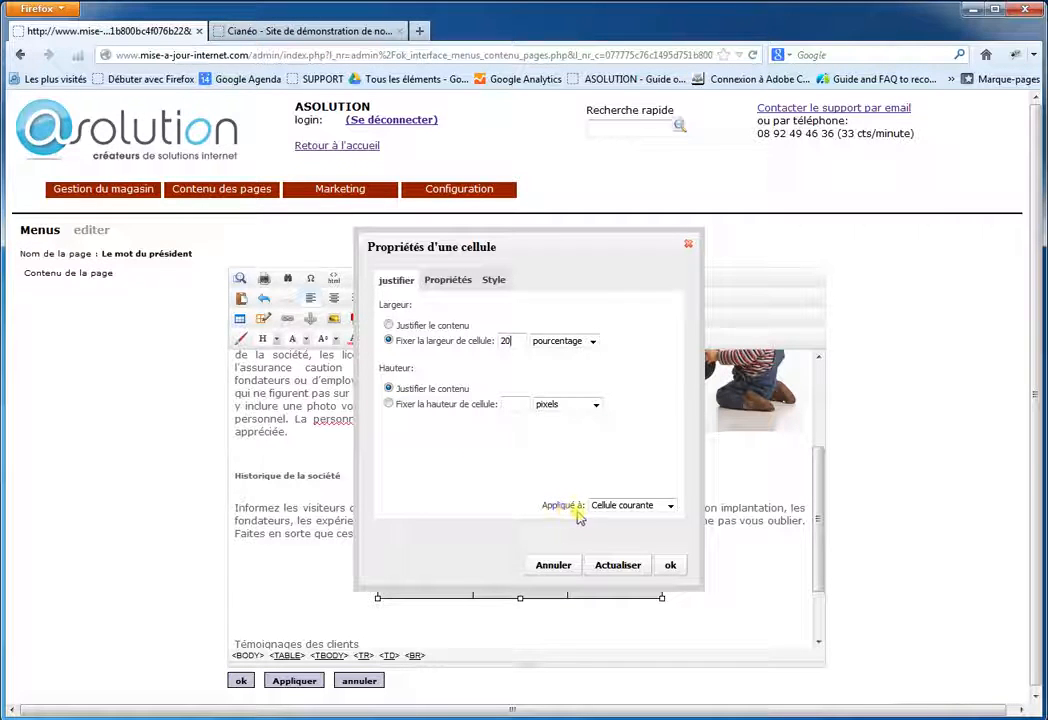
{"action": "left_click", "coordinate": [671, 506]}
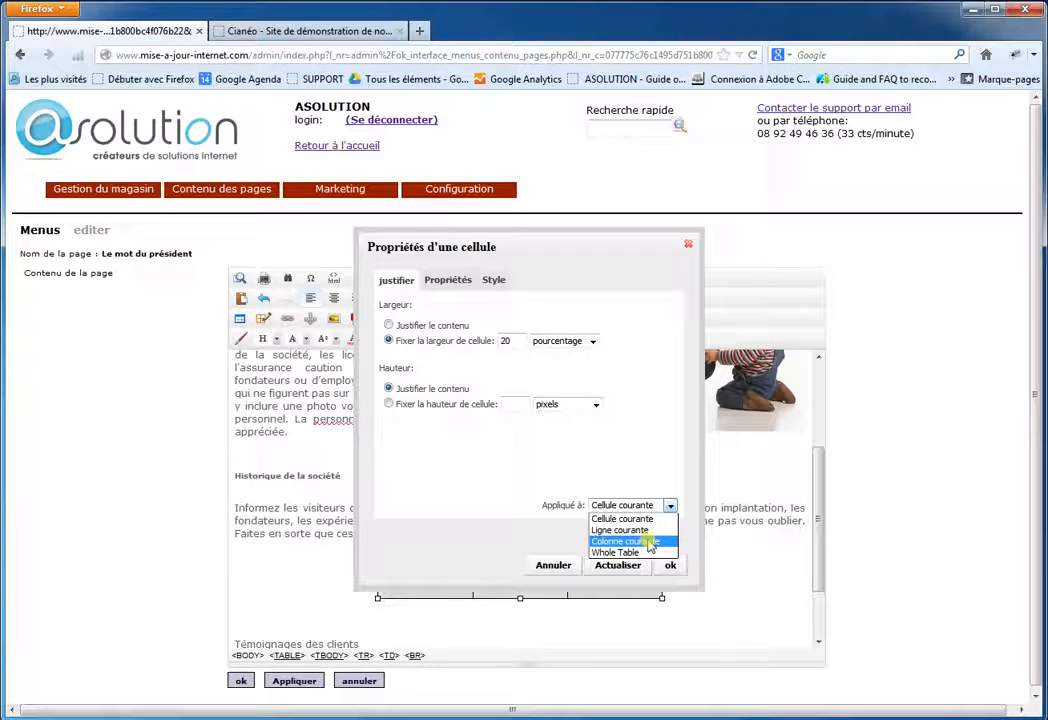
{"action": "left_click", "coordinate": [648, 543]}
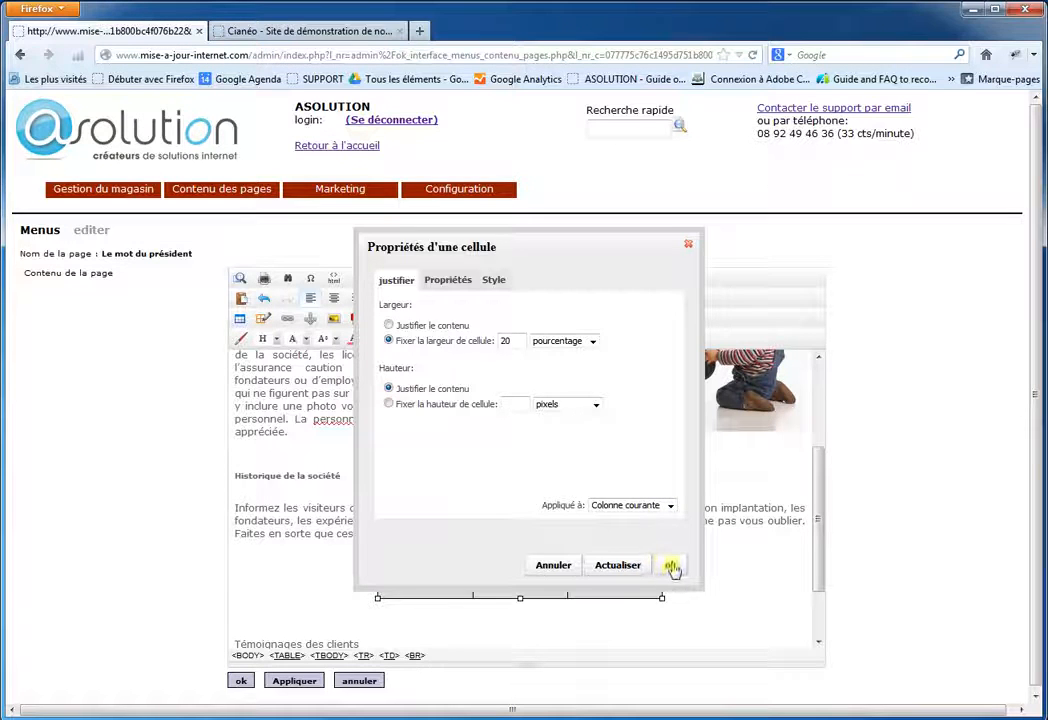
{"action": "left_click", "coordinate": [671, 565]}
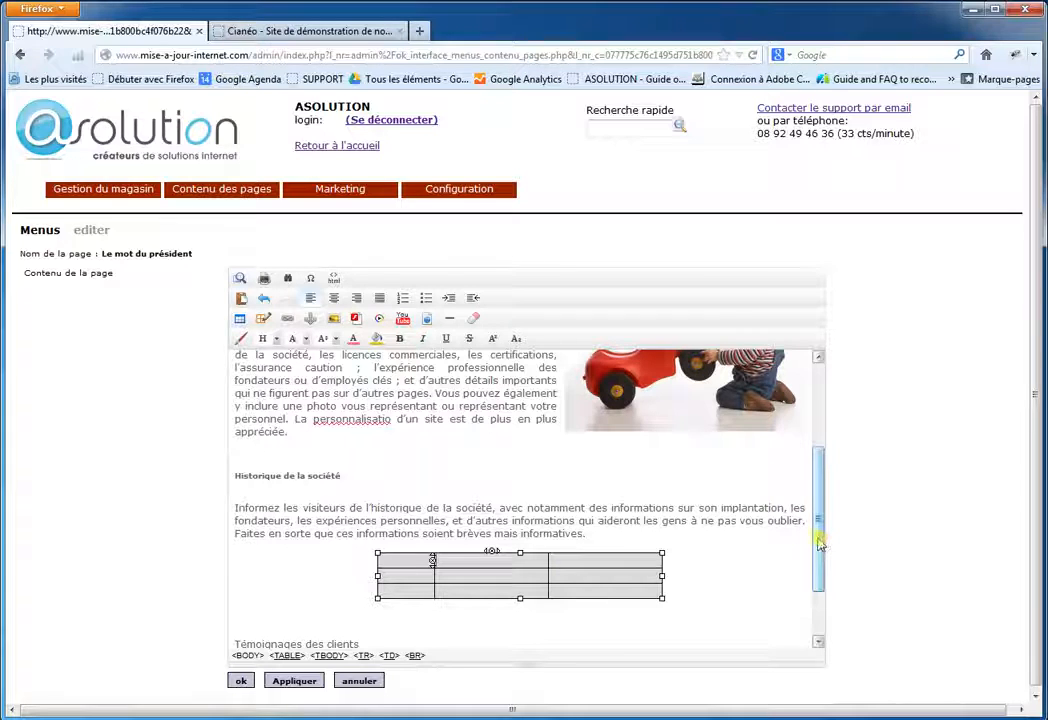
{"action": "scroll", "coordinate": [817, 547], "scroll_direction": "down", "scroll_amount": 2}
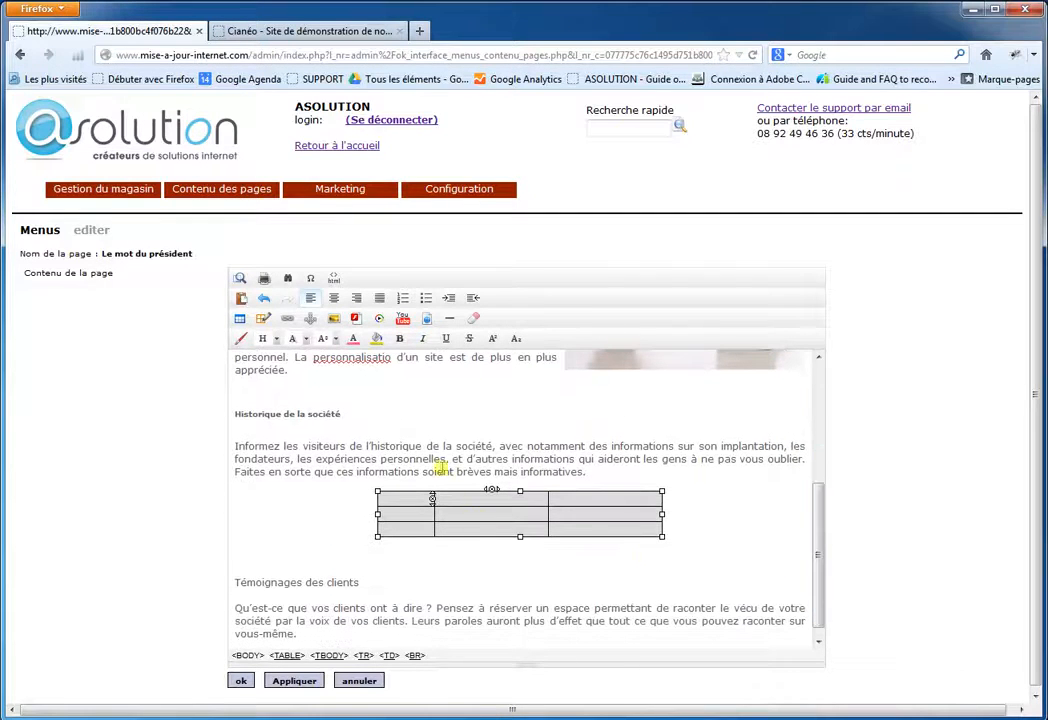
{"action": "left_click_drag", "start_coordinate": [430, 458], "coordinate": [449, 620]}
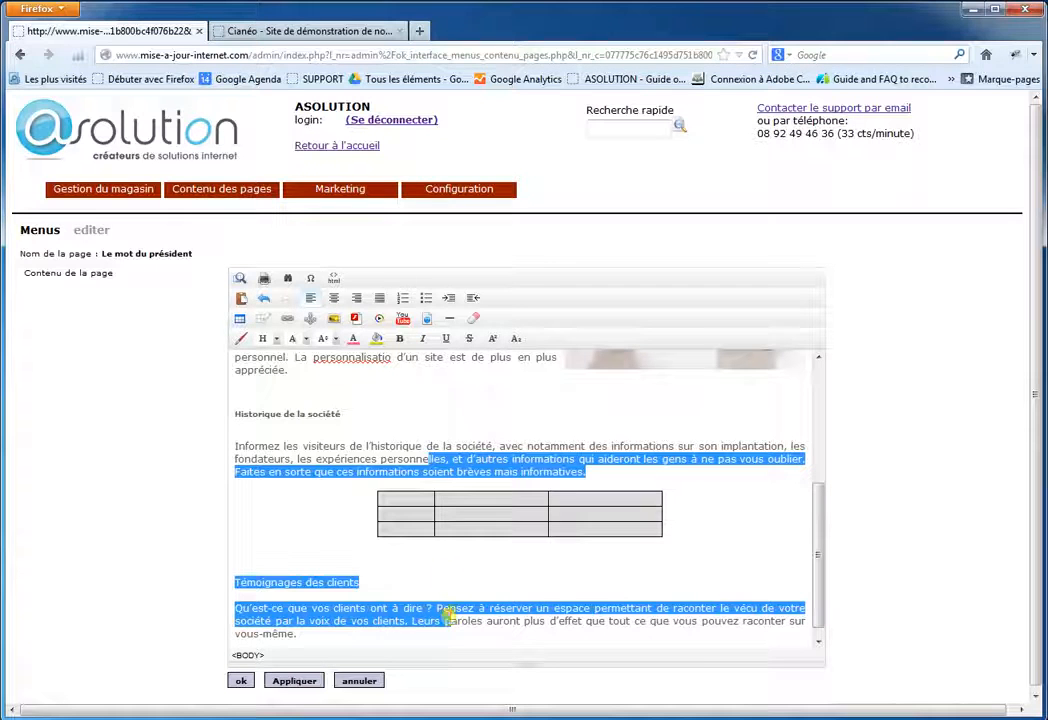
{"action": "left_click", "coordinate": [459, 515]}
Step: Delete the whole table by removing its TABLE tag, and clear surplus blank space above "Témoignages des clients"
{"action": "left_click", "coordinate": [565, 521]}
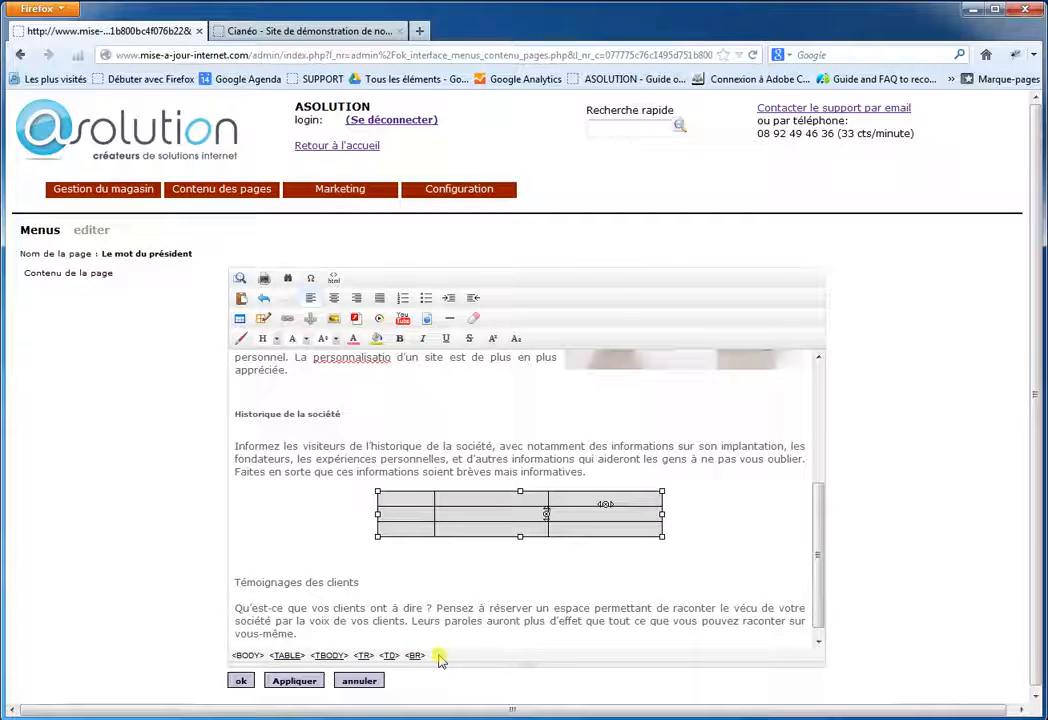
{"action": "left_click", "coordinate": [287, 660]}
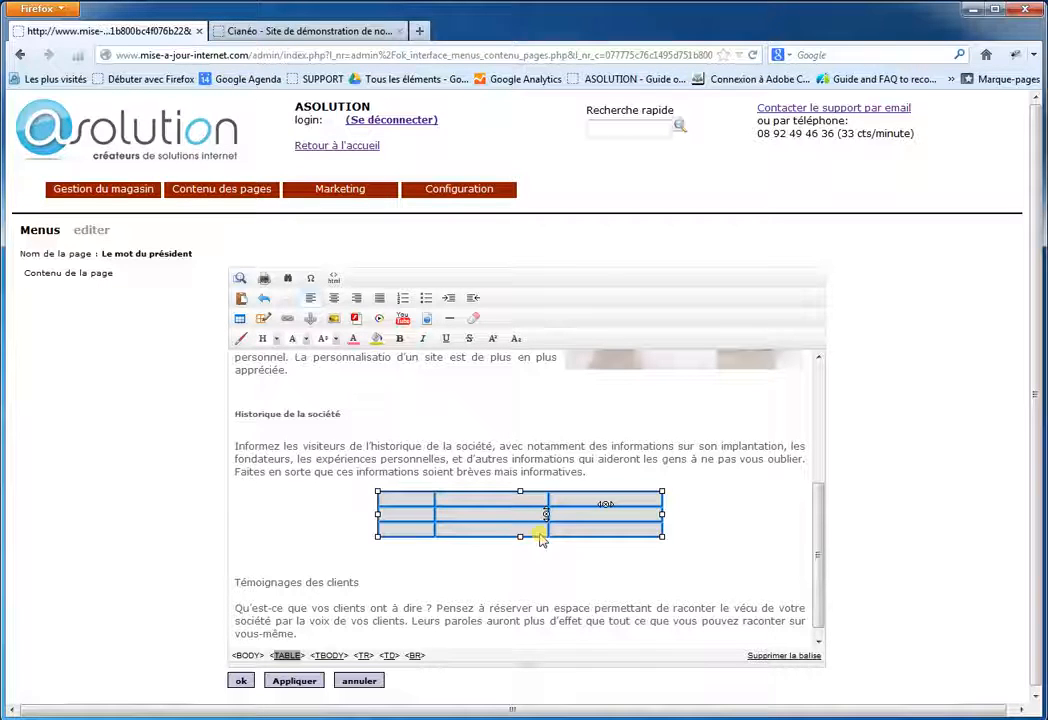
{"action": "left_click", "coordinate": [780, 658]}
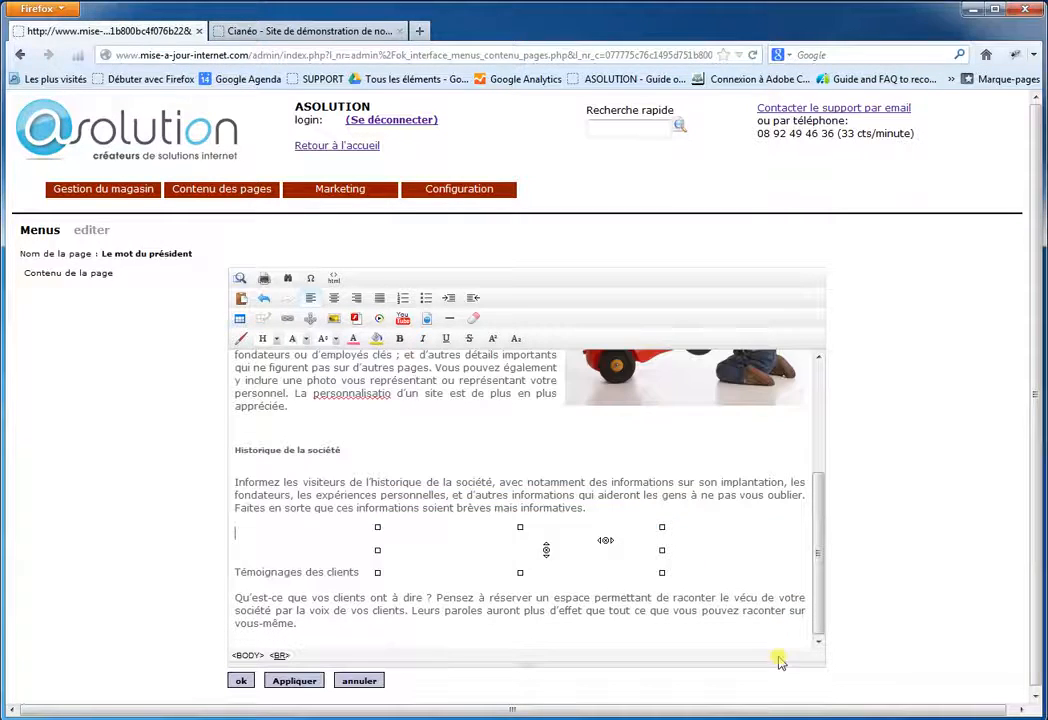
{"action": "left_click", "coordinate": [285, 537]}
{"action": "key", "text": "BackSpace"}
{"action": "key", "text": "BackSpace"}
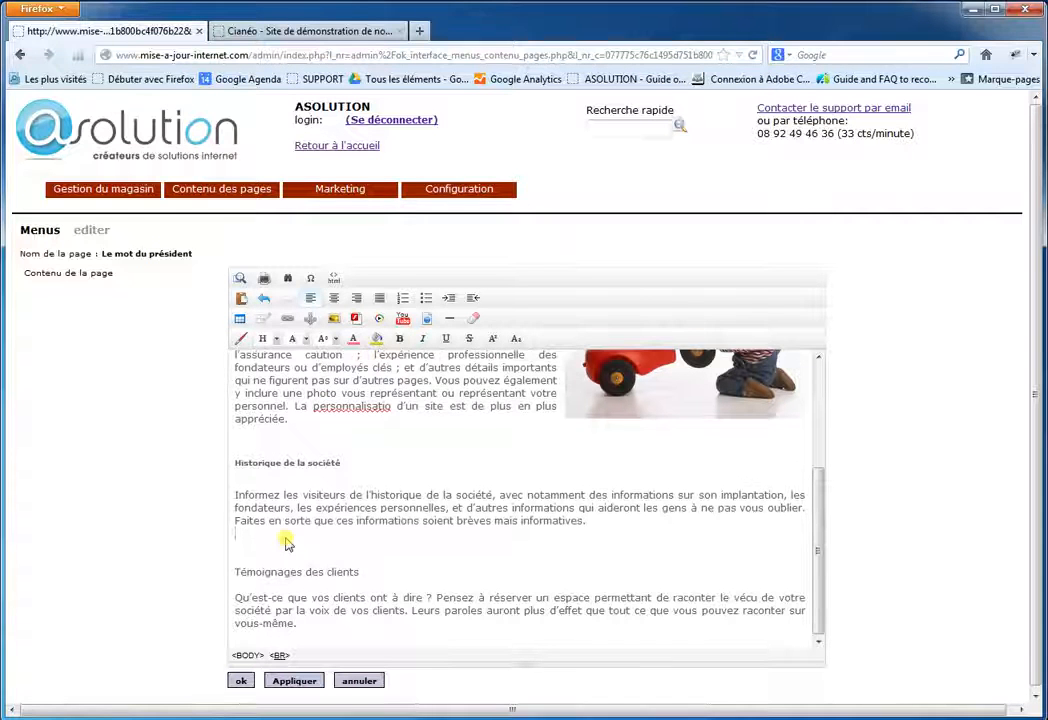